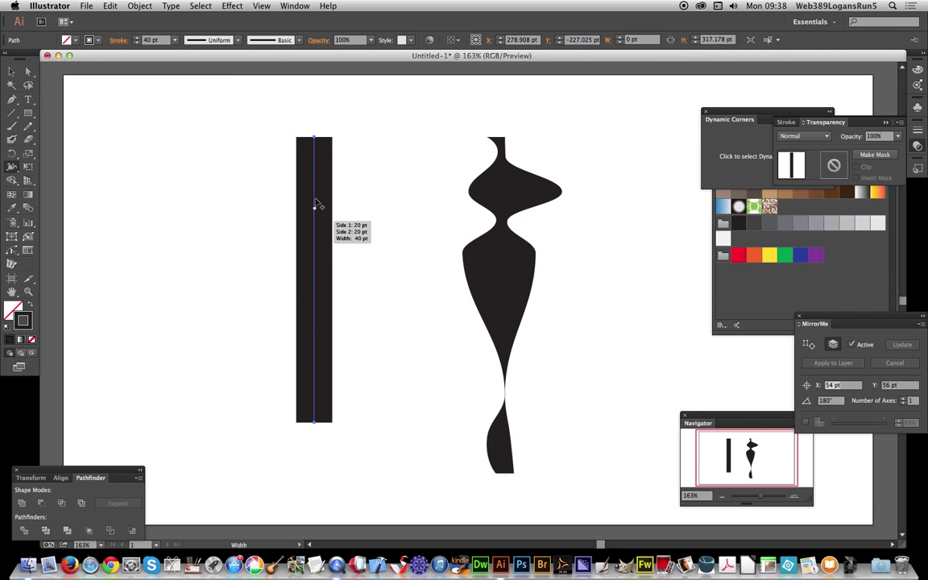
- Add a width point near the stroke's top and narrow it to 35.89 pt, bulging only left
{"action": "left_click_drag", "start_coordinate": [317, 195], "coordinate": [371, 196]}
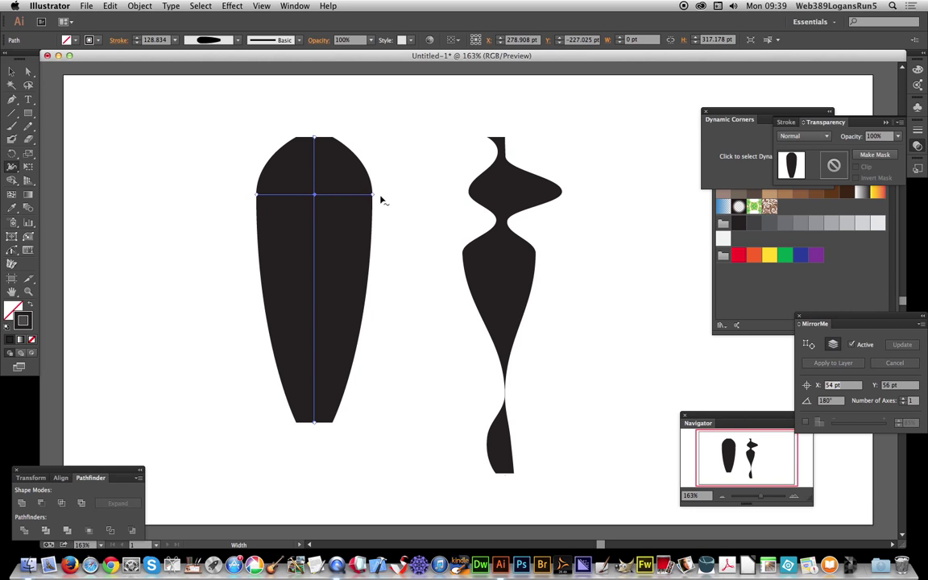
{"action": "mouse_move", "coordinate": [374, 198]}
{"action": "left_mouse_down"}
{"action": "mouse_move", "coordinate": [318, 192]}
{"action": "mouse_move", "coordinate": [395, 202]}
{"action": "mouse_move", "coordinate": [315, 199]}
{"action": "left_mouse_up"}
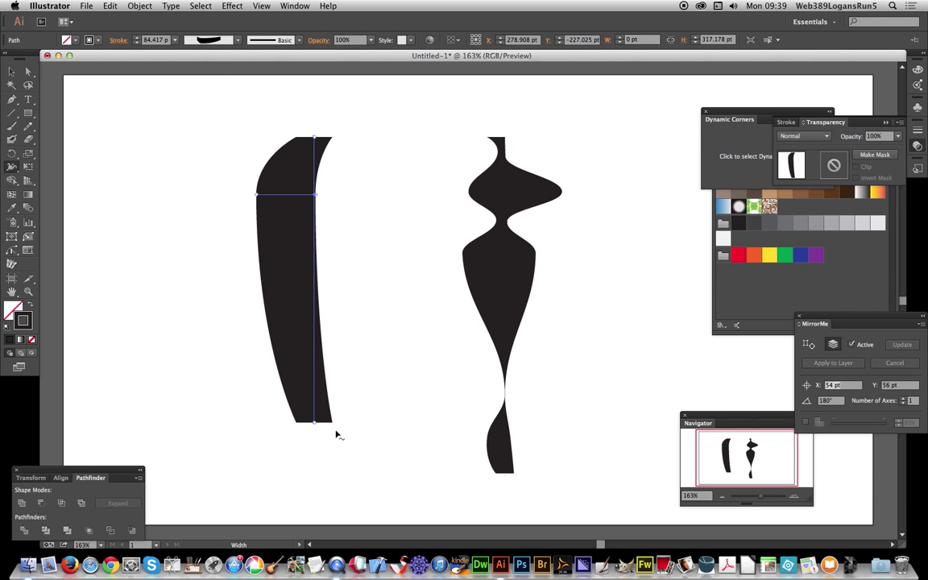
{"action": "mouse_move", "coordinate": [257, 197]}
{"action": "left_mouse_down"}
{"action": "mouse_move", "coordinate": [306, 195]}
{"action": "mouse_move", "coordinate": [253, 195]}
{"action": "left_mouse_up"}
{"action": "mouse_move", "coordinate": [316, 196]}
{"action": "left_mouse_down"}
{"action": "mouse_move", "coordinate": [331, 194]}
{"action": "mouse_move", "coordinate": [298, 198]}
{"action": "mouse_move", "coordinate": [325, 200]}
{"action": "left_mouse_up"}
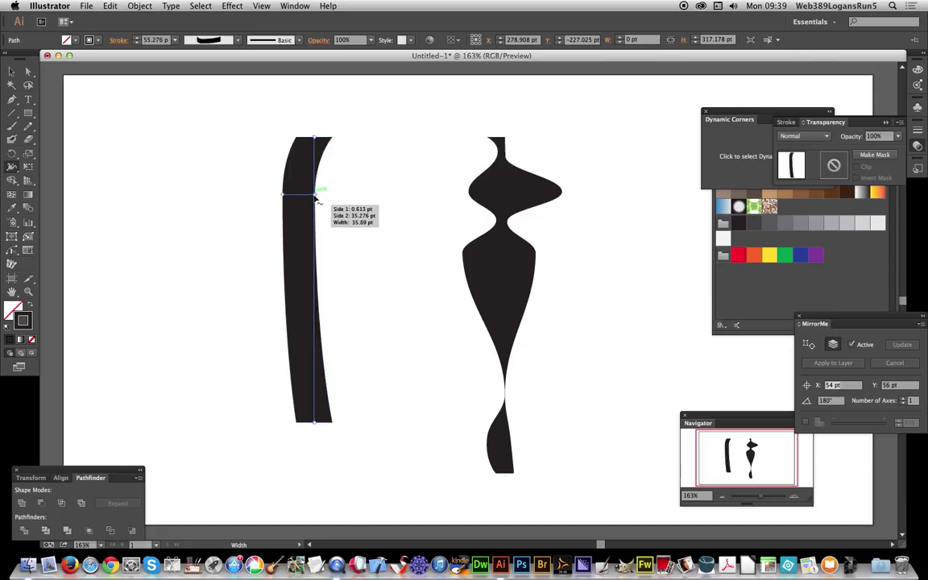
- Set the top width point to sides 44/45 pt, then 95 pt total with adjoining points adjusted
{"action": "double_click", "coordinate": [315, 197]}
{"action": "left_click_drag", "start_coordinate": [403, 121], "coordinate": [365, 160]}
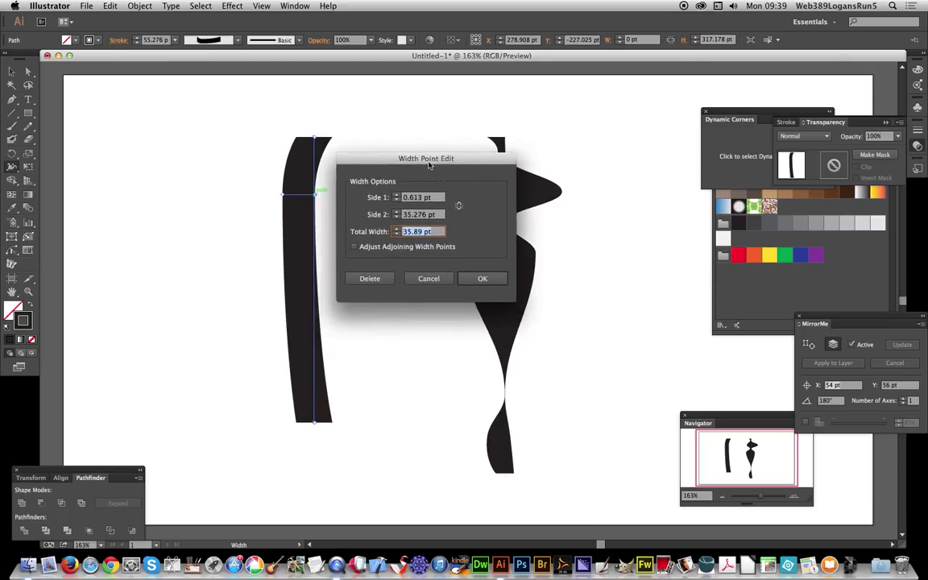
{"action": "left_click", "coordinate": [396, 195]}
{"action": "left_click_drag", "start_coordinate": [397, 196], "coordinate": [397, 197]}
{"action": "left_click_drag", "start_coordinate": [393, 158], "coordinate": [487, 156]}
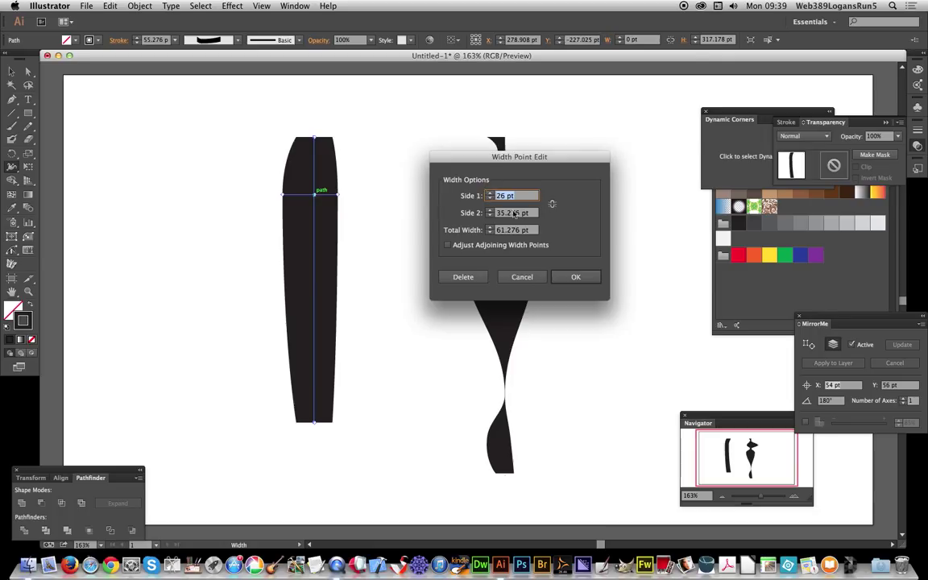
{"action": "left_click_drag", "start_coordinate": [489, 193], "coordinate": [489, 194]}
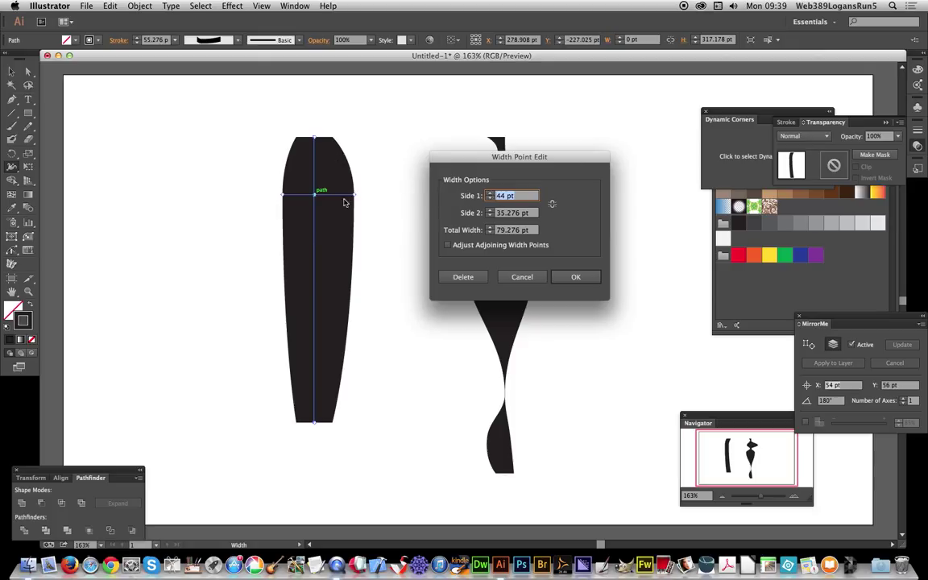
{"action": "left_click_drag", "start_coordinate": [489, 210], "coordinate": [490, 210]}
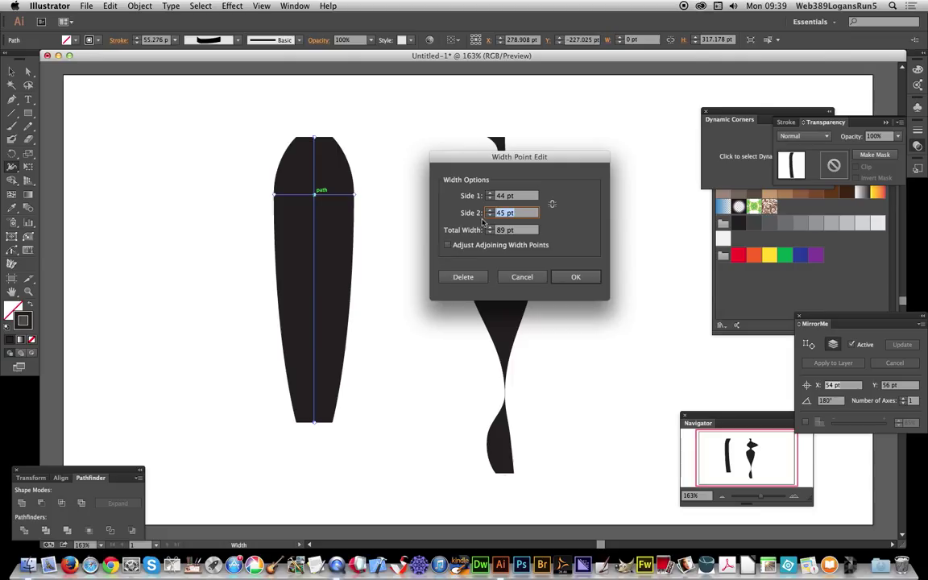
{"action": "left_click_drag", "start_coordinate": [489, 232], "coordinate": [490, 231]}
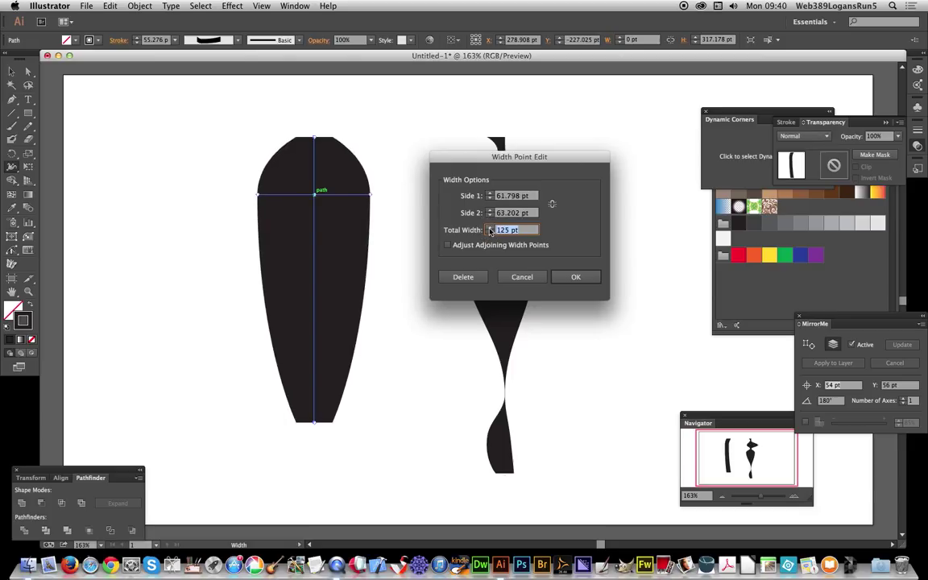
{"action": "left_click", "coordinate": [448, 245]}
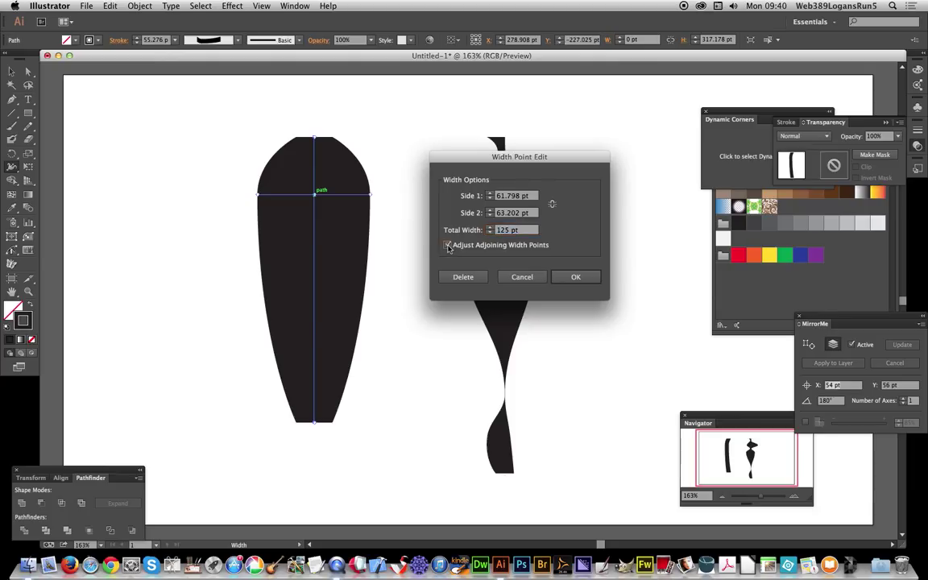
{"action": "left_click", "coordinate": [489, 233]}
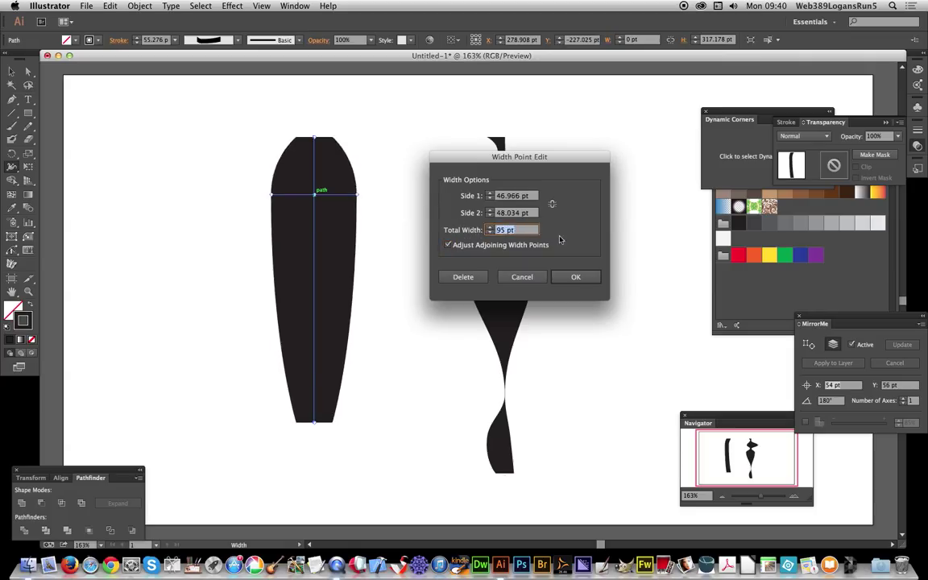
{"action": "left_click", "coordinate": [573, 275]}
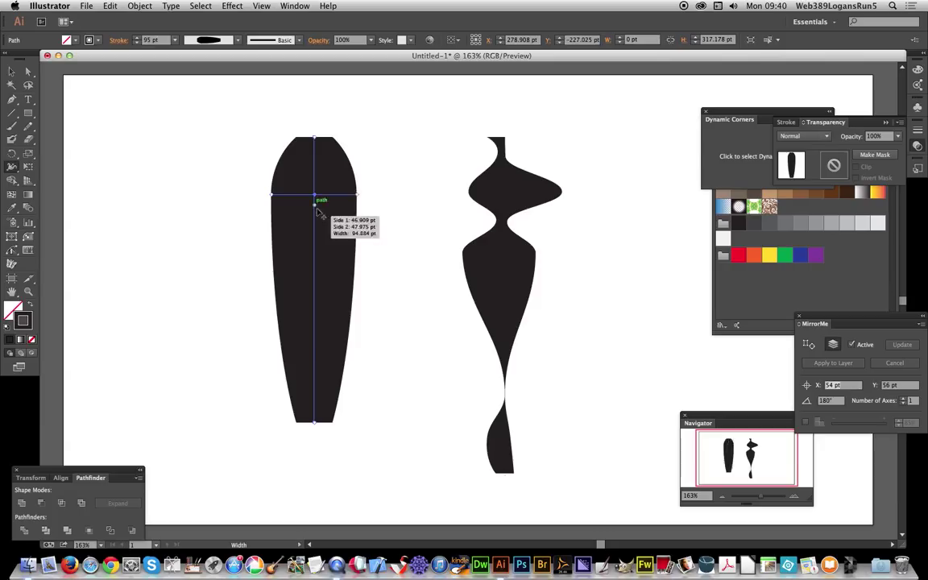
- Add a narrow waist width point lower on the stroke, widen it, then delete it
{"action": "mouse_move", "coordinate": [315, 259]}
{"action": "left_mouse_down"}
{"action": "mouse_move", "coordinate": [331, 261]}
{"action": "mouse_move", "coordinate": [321, 261]}
{"action": "left_mouse_up"}
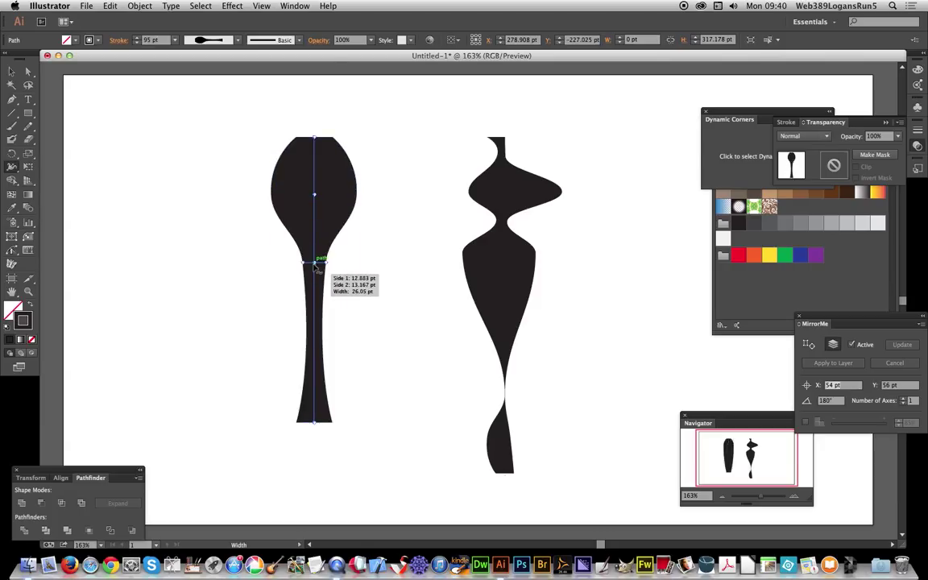
{"action": "double_click", "coordinate": [318, 262]}
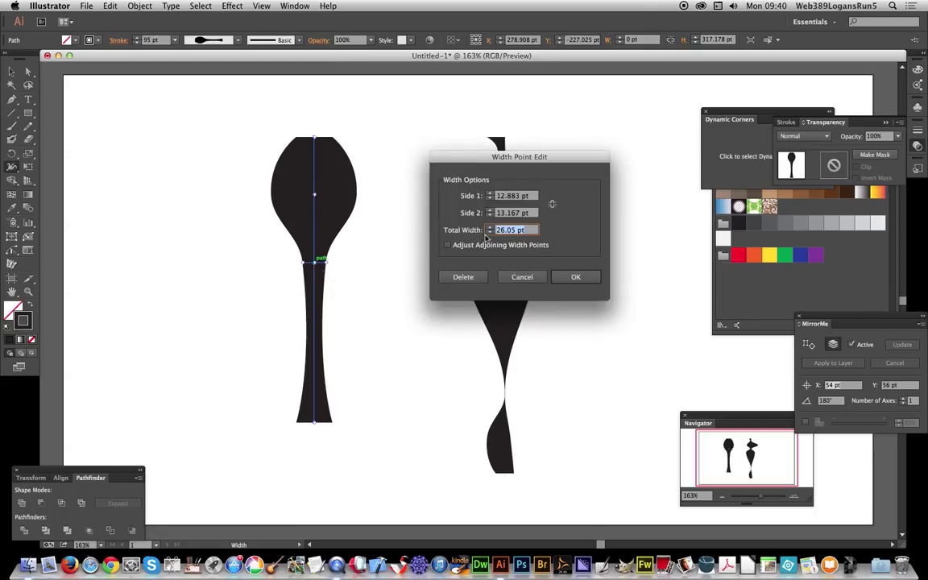
{"action": "left_click", "coordinate": [448, 246]}
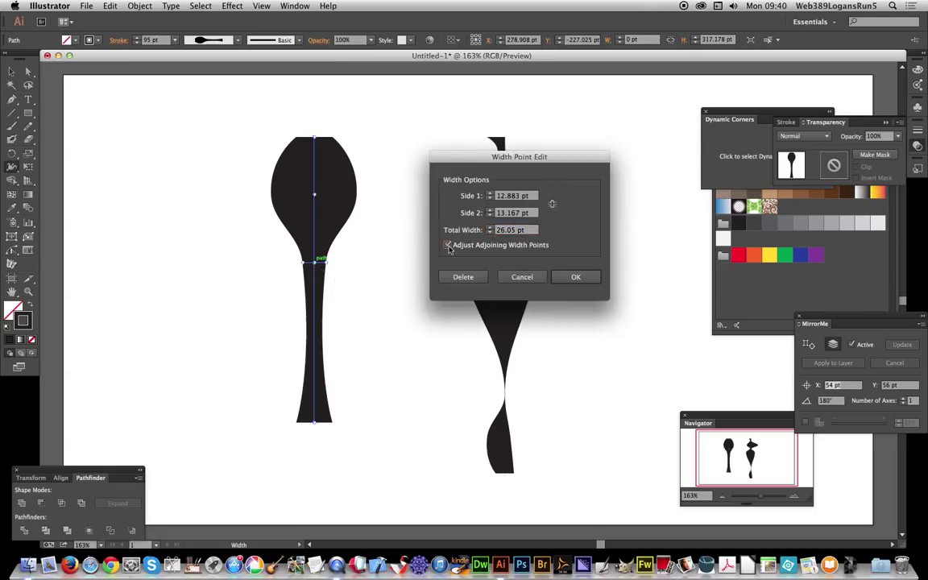
{"action": "left_click_drag", "start_coordinate": [491, 229], "coordinate": [491, 229]}
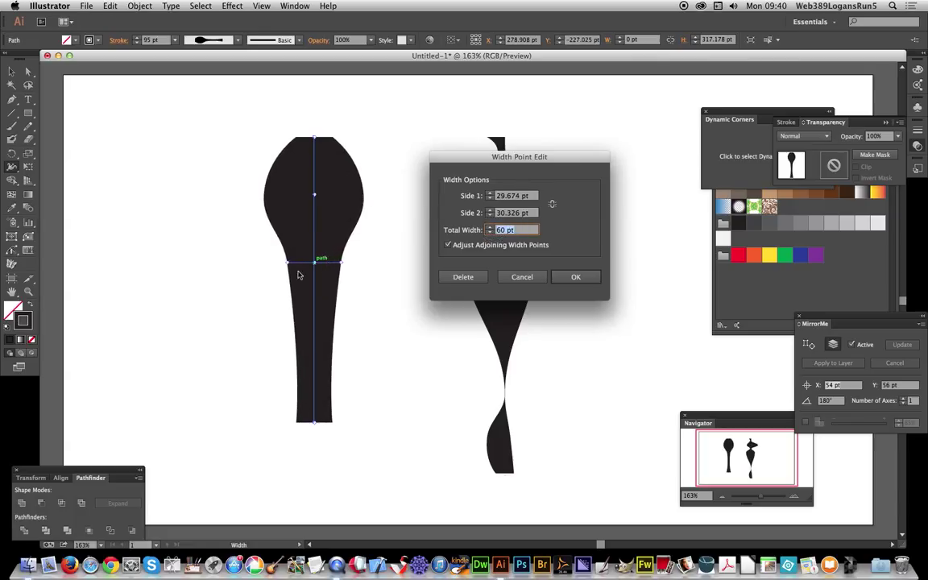
{"action": "left_click_drag", "start_coordinate": [489, 229], "coordinate": [490, 215]}
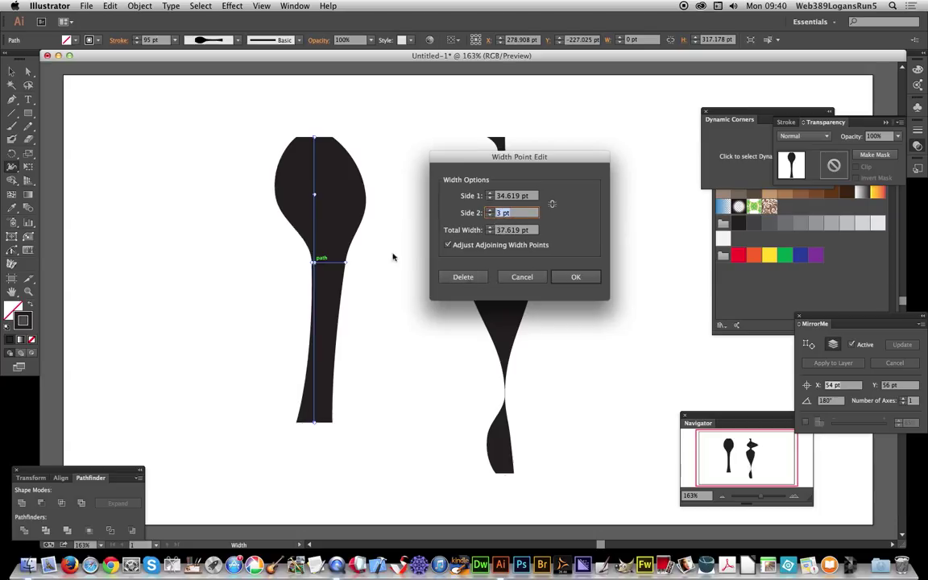
{"action": "left_click", "coordinate": [463, 277]}
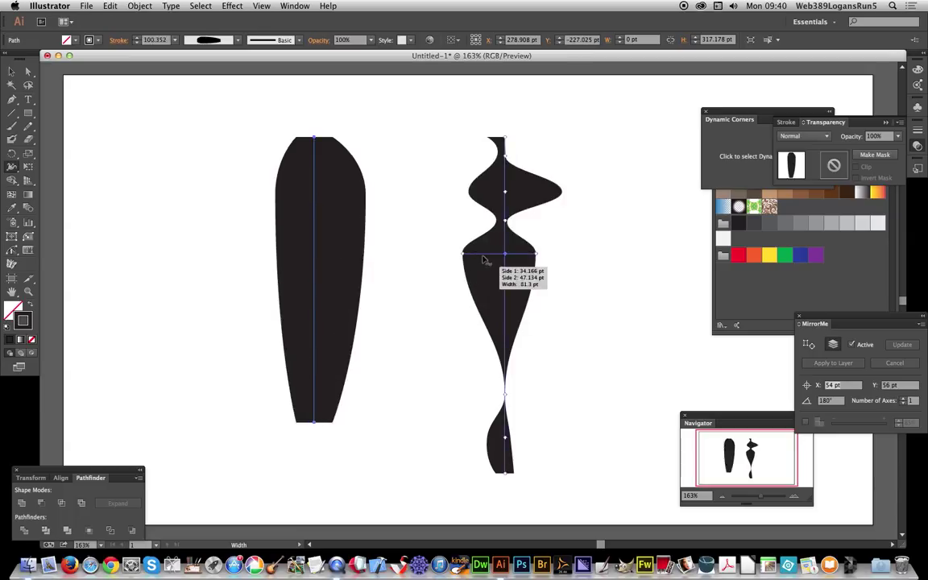
- Move the wide width point down the stroke and add a narrow neck point above it
{"action": "left_click", "coordinate": [315, 196]}
{"action": "left_click_drag", "start_coordinate": [315, 196], "coordinate": [329, 327]}
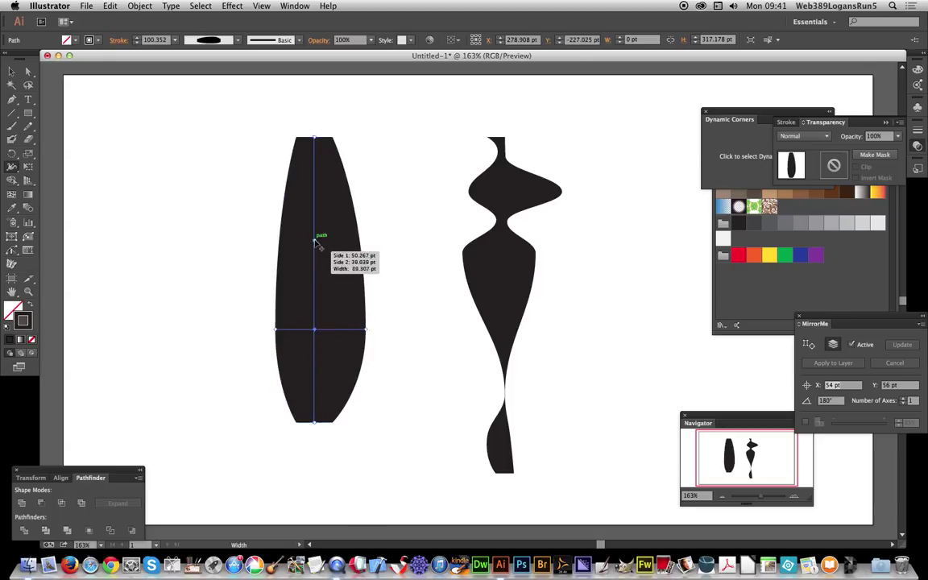
{"action": "left_click_drag", "start_coordinate": [316, 245], "coordinate": [330, 245]}
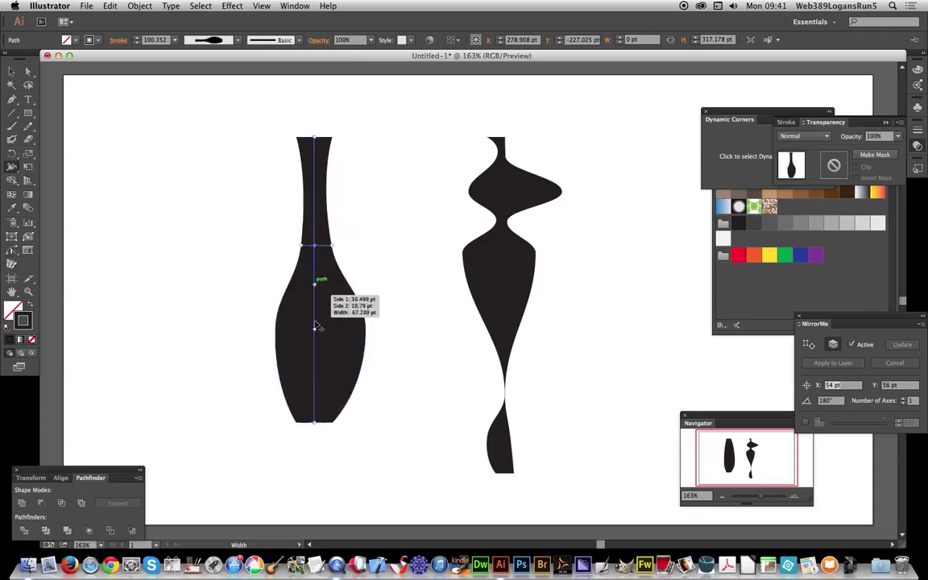
{"action": "left_click_drag", "start_coordinate": [315, 331], "coordinate": [325, 303]}
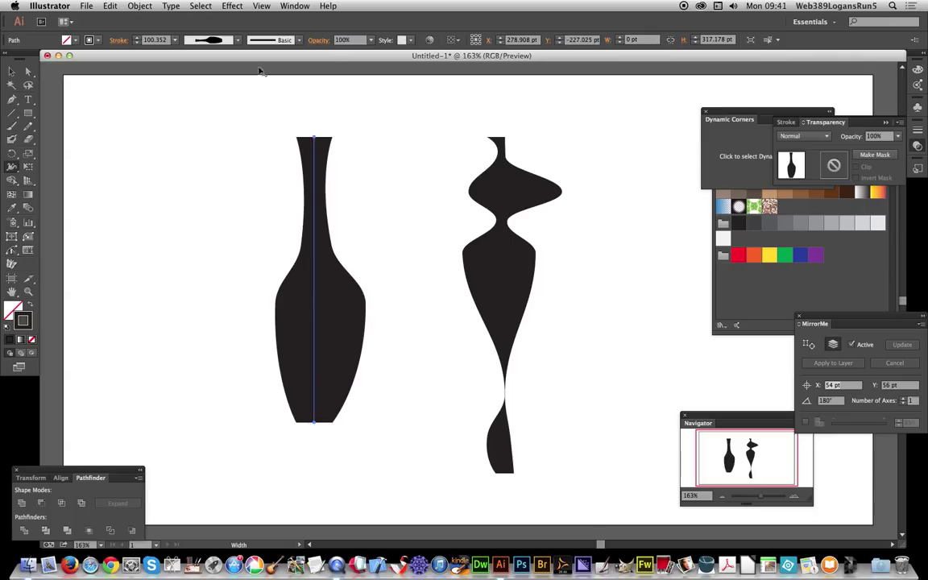
- Save the current stroke shape as a new width profile named 'Width Profile5'
{"action": "left_click", "coordinate": [237, 40]}
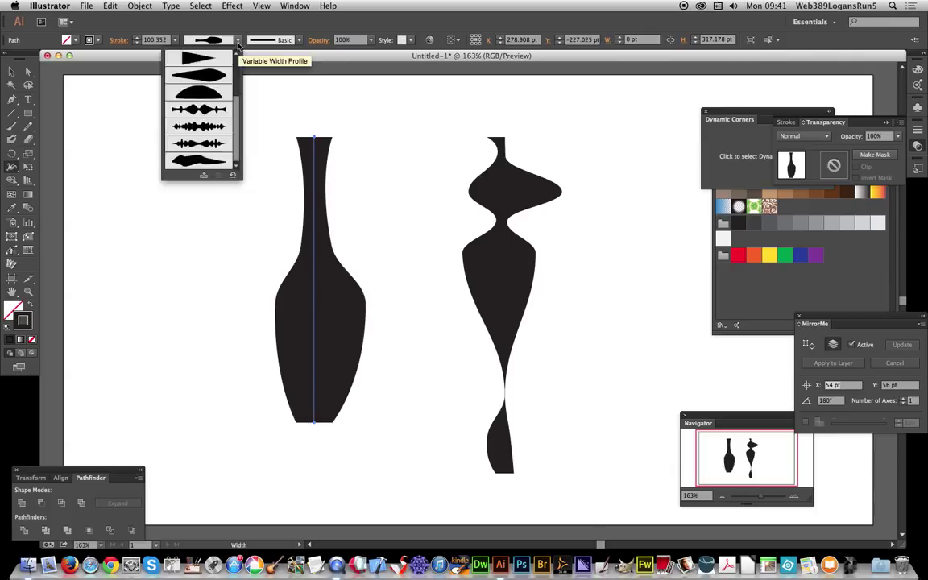
{"action": "left_click", "coordinate": [203, 176]}
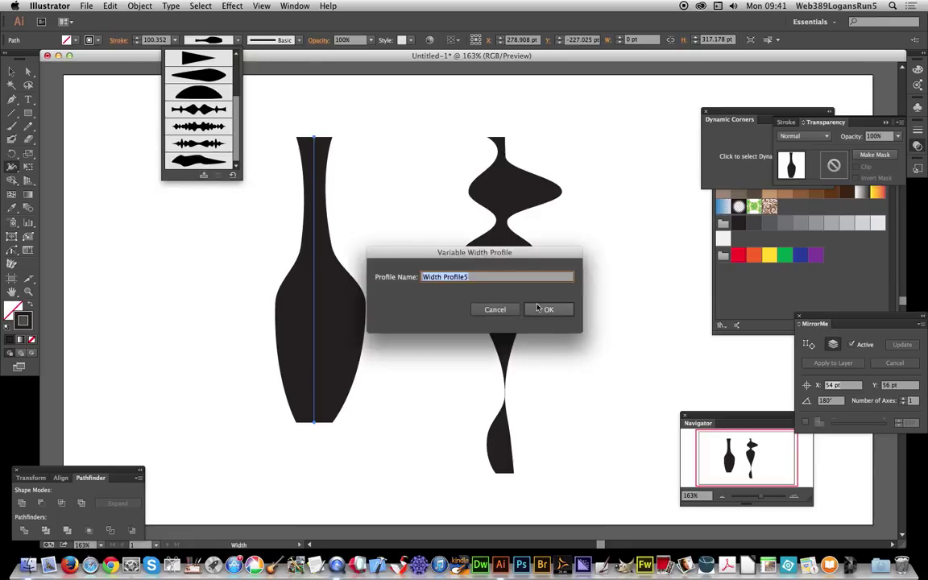
{"action": "left_click", "coordinate": [546, 311]}
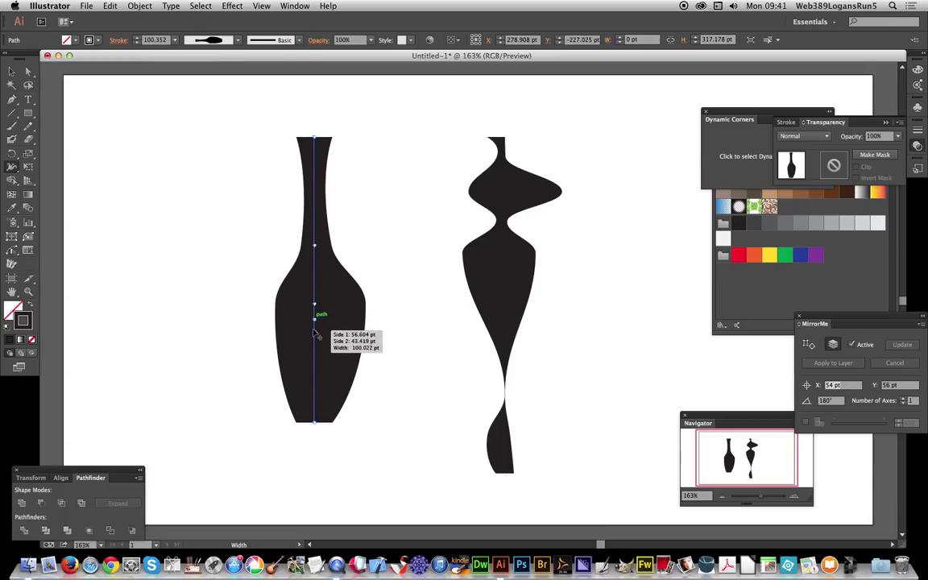
- Pinch the vase below its body into a neck and set the stroke weight to 12 pt
{"action": "left_click_drag", "start_coordinate": [315, 344], "coordinate": [327, 336]}
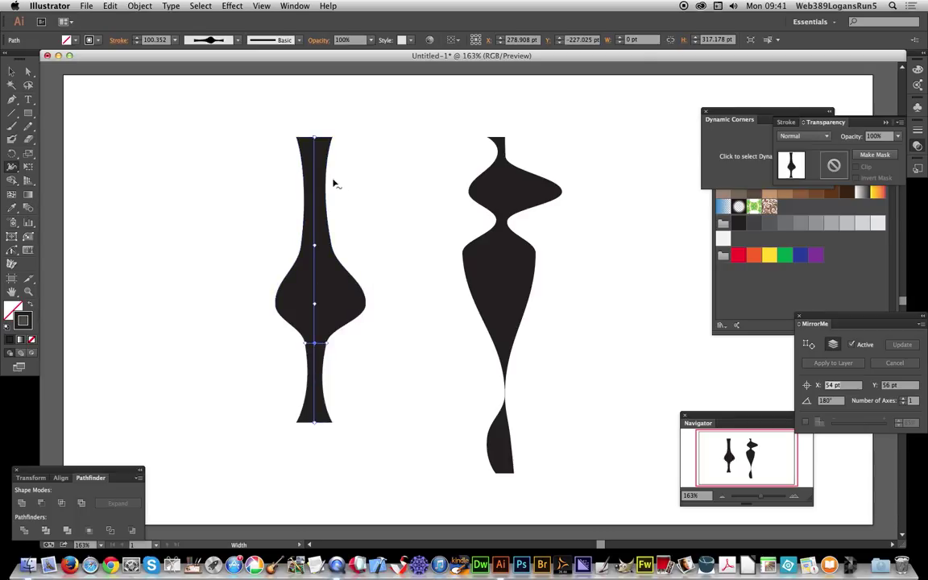
{"action": "left_click", "coordinate": [175, 40]}
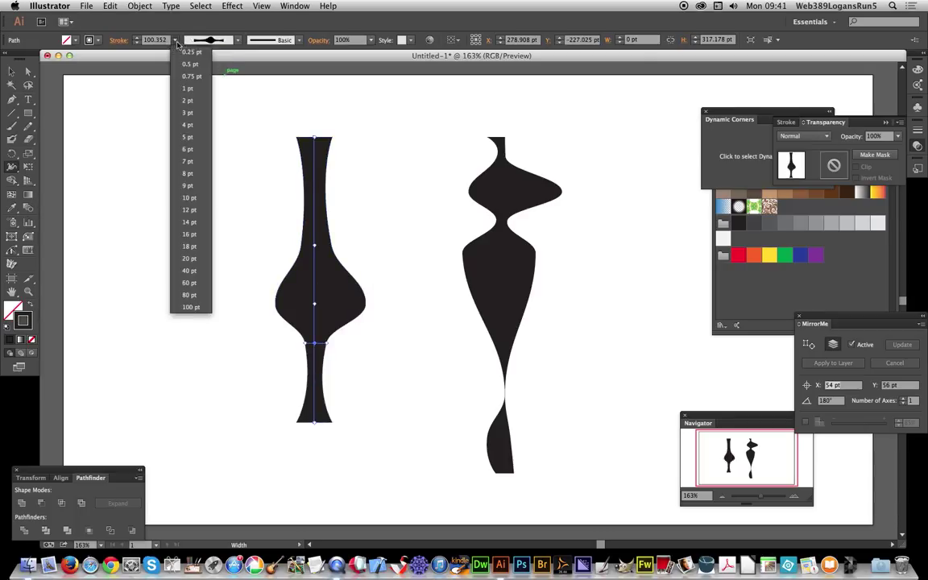
{"action": "left_click", "coordinate": [193, 212]}
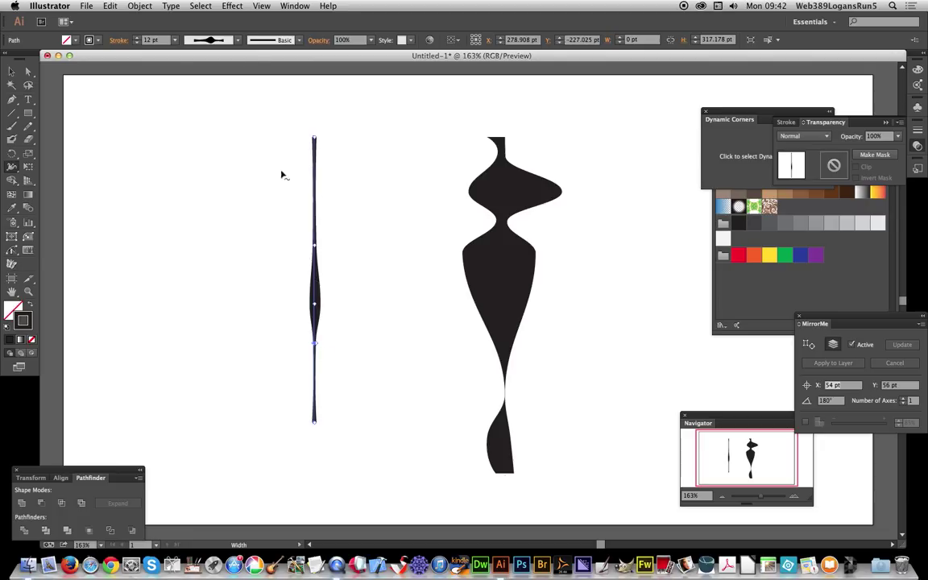
- Try stroke weights of 100, 10 and 18 pt, finishing at 60 pt
{"action": "left_click", "coordinate": [176, 41]}
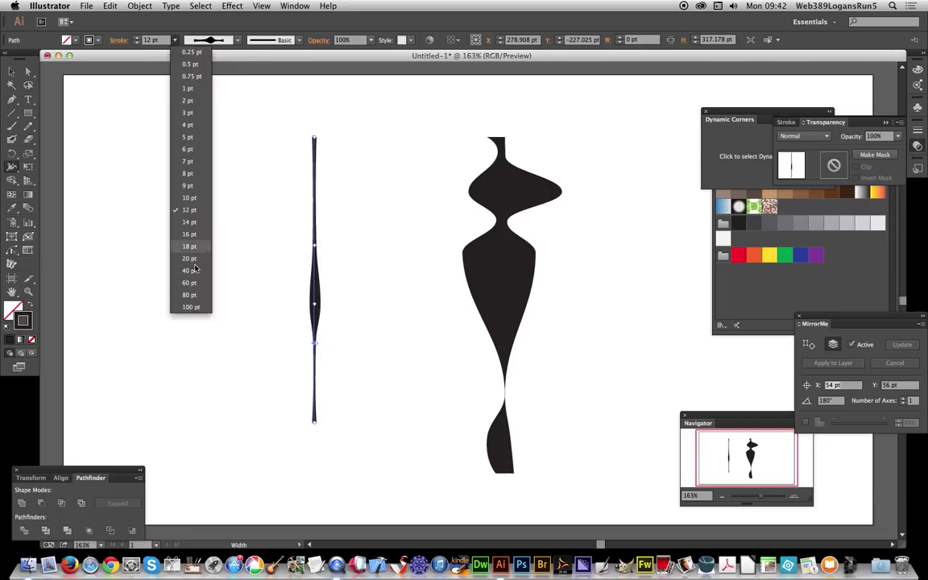
{"action": "left_click", "coordinate": [190, 307]}
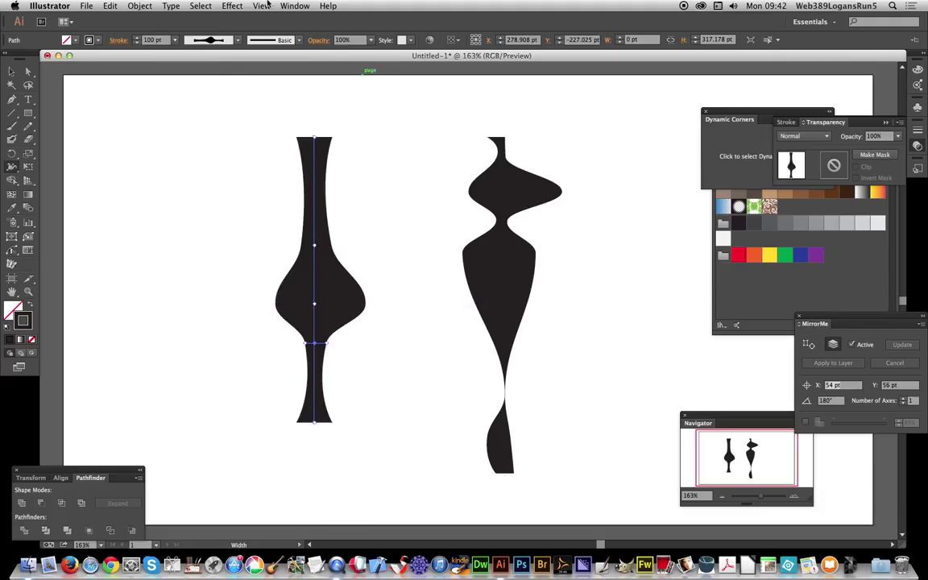
{"action": "left_click", "coordinate": [174, 40]}
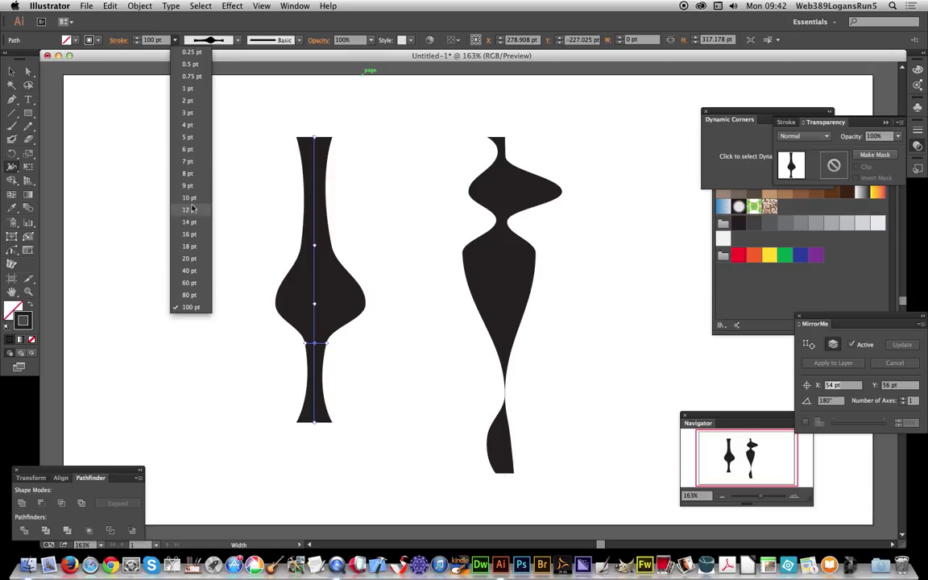
{"action": "left_click", "coordinate": [190, 198]}
{"action": "left_click", "coordinate": [175, 40]}
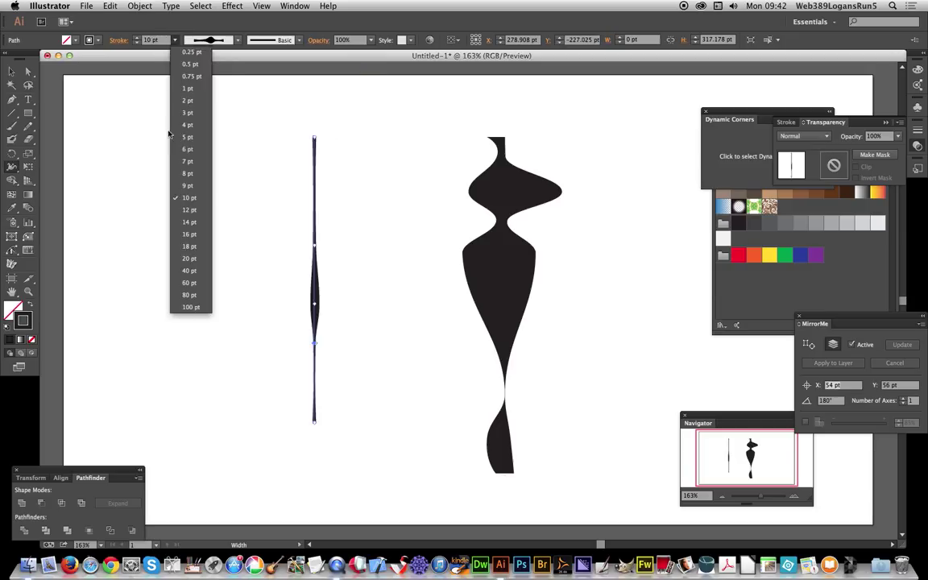
{"action": "left_click", "coordinate": [170, 221]}
{"action": "left_click", "coordinate": [175, 40]}
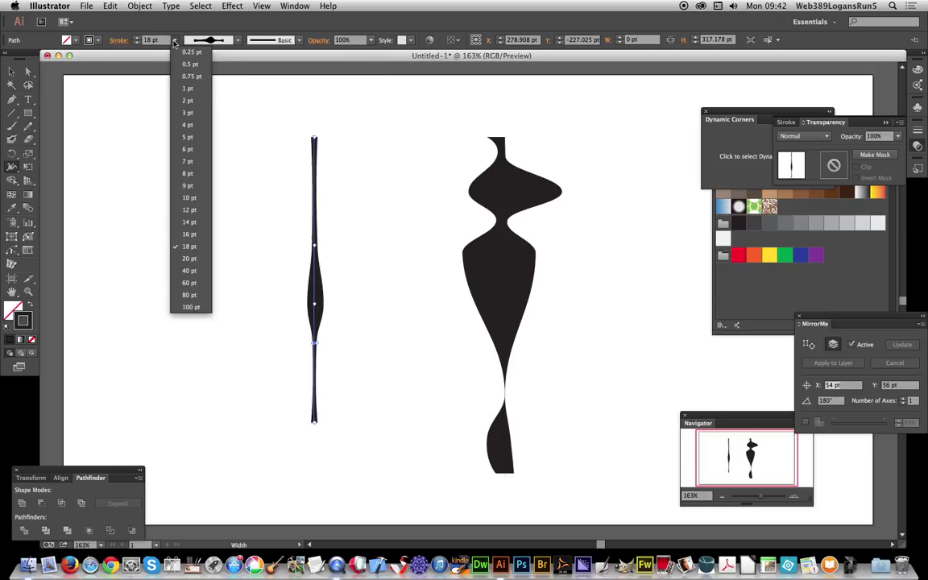
{"action": "left_click", "coordinate": [193, 282]}
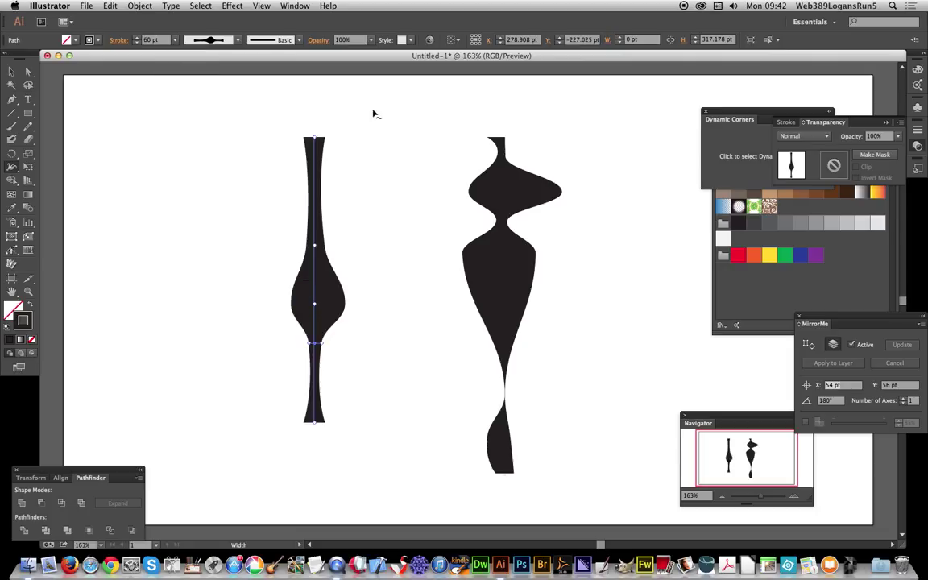
- Try the arc and wavy width profiles, apply the many-bumped preset, then delete the stroke
{"action": "left_click", "coordinate": [239, 40]}
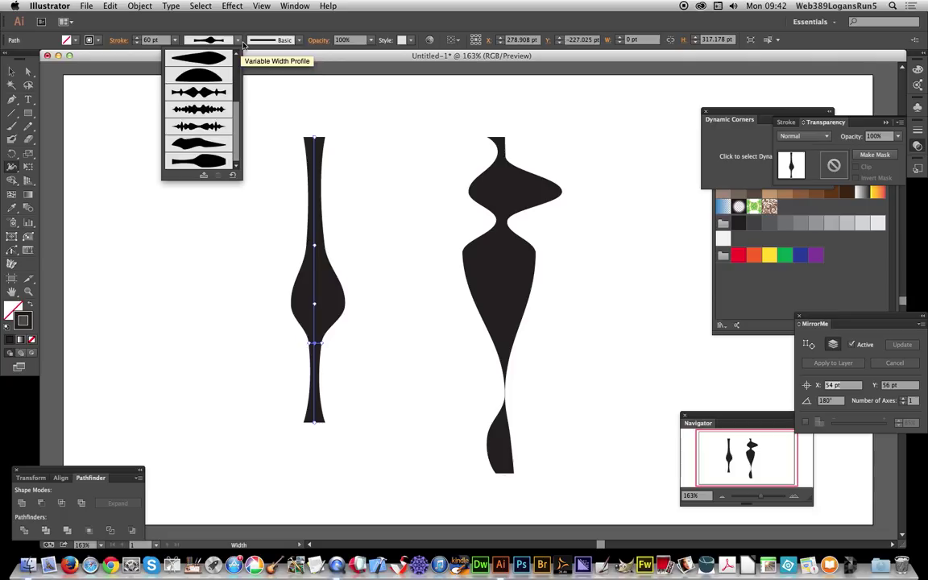
{"action": "left_click", "coordinate": [198, 75]}
{"action": "left_click", "coordinate": [238, 41]}
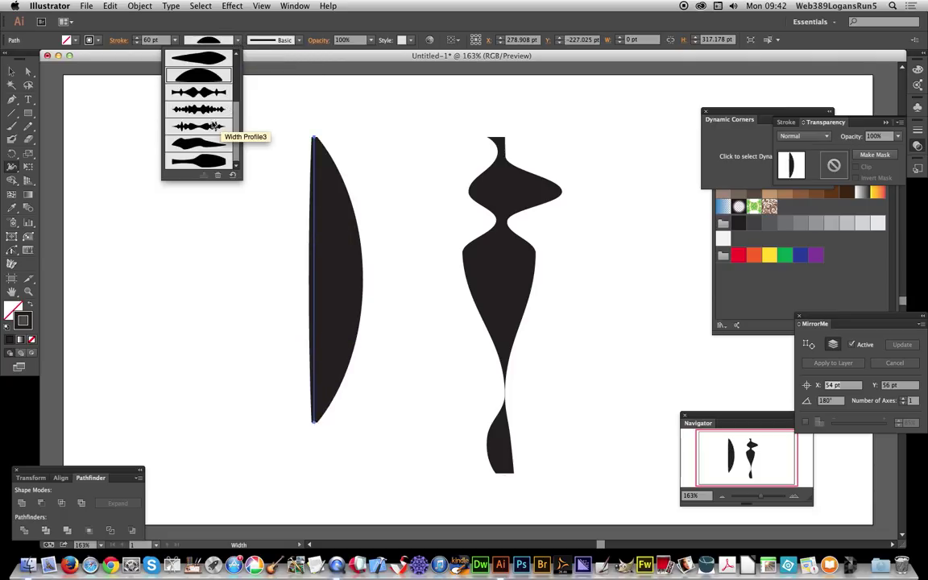
{"action": "left_click", "coordinate": [198, 126]}
{"action": "left_click", "coordinate": [239, 40]}
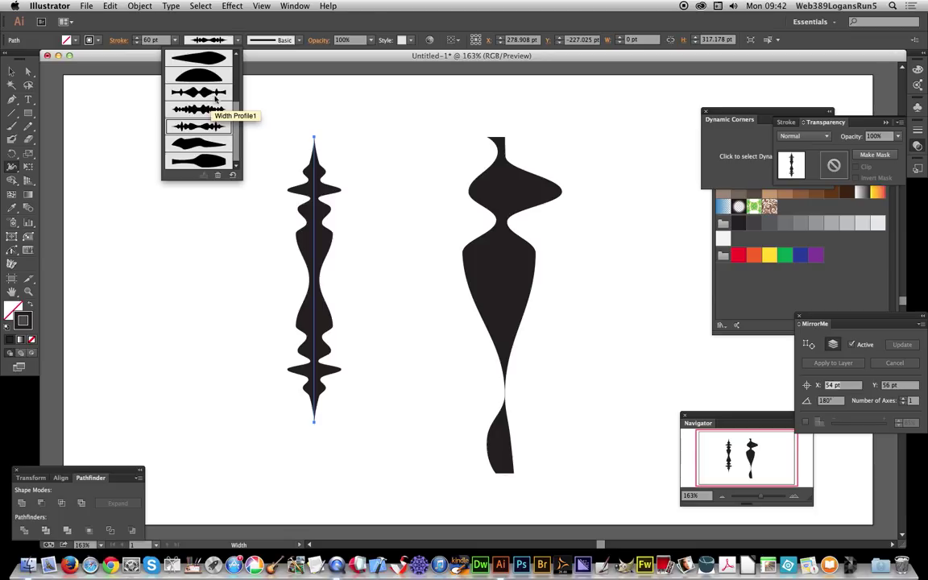
{"action": "left_click", "coordinate": [211, 115]}
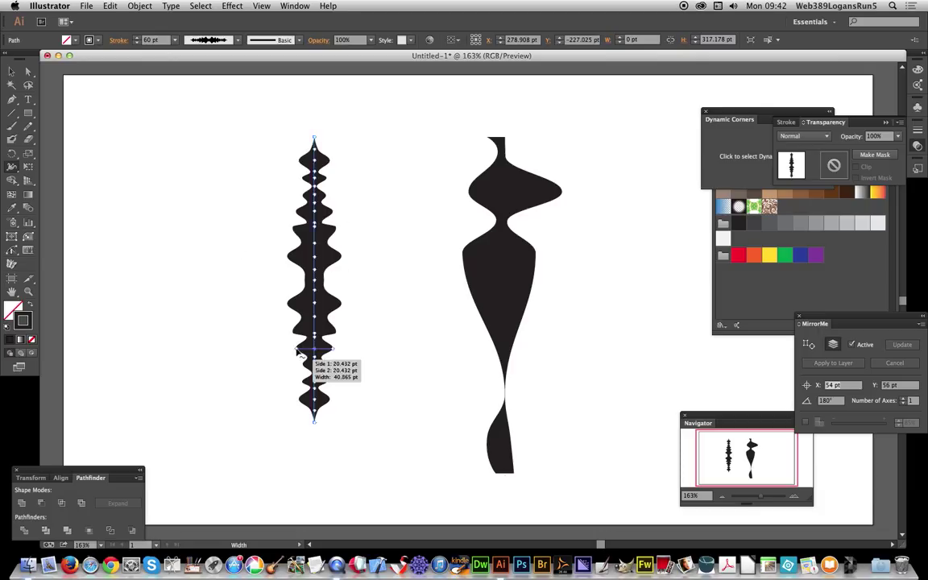
{"action": "key", "text": "BackSpace"}
- Draw a vertical line on the left of the page with an 18 pt stroke
{"action": "left_click", "coordinate": [14, 118]}
{"action": "left_click_drag", "start_coordinate": [293, 137], "coordinate": [294, 427]}
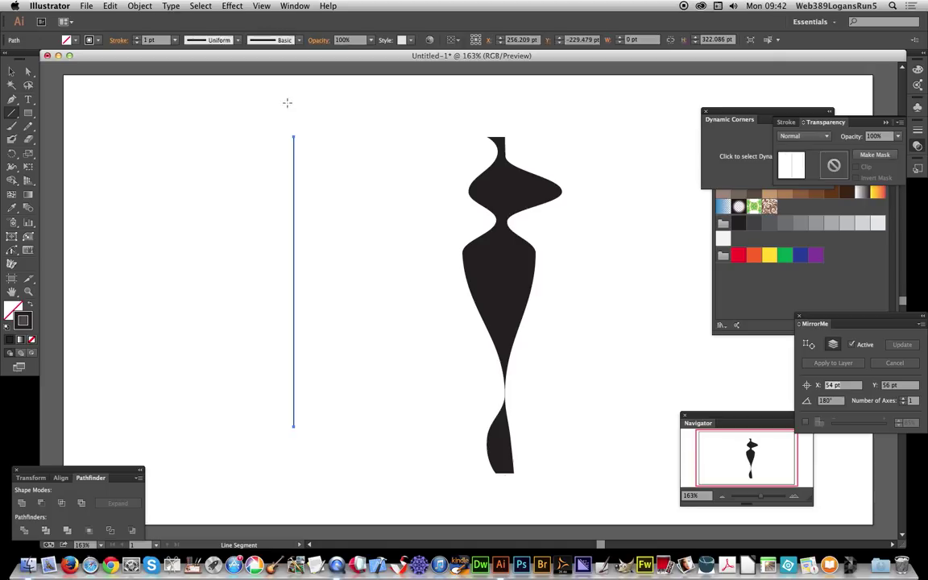
{"action": "left_click", "coordinate": [175, 40]}
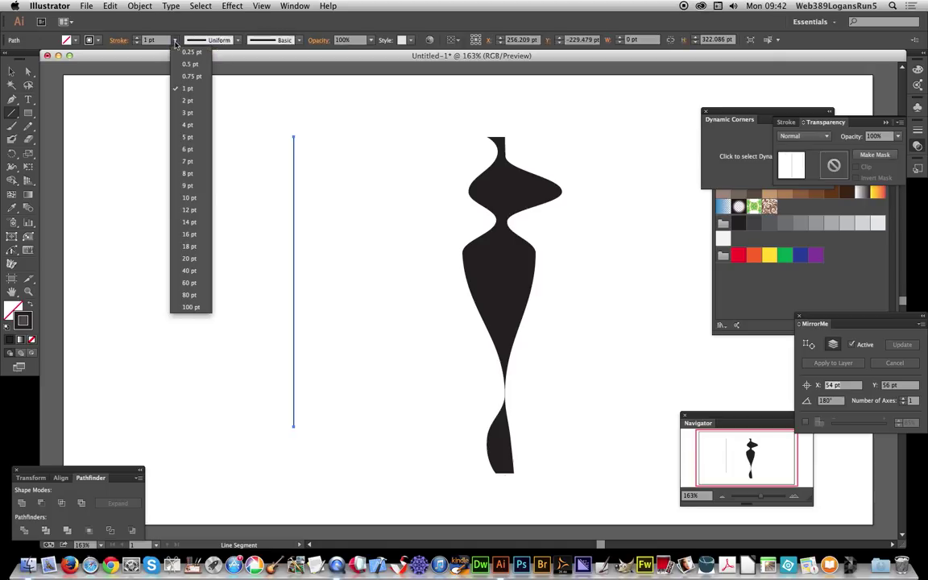
{"action": "left_click", "coordinate": [188, 246]}
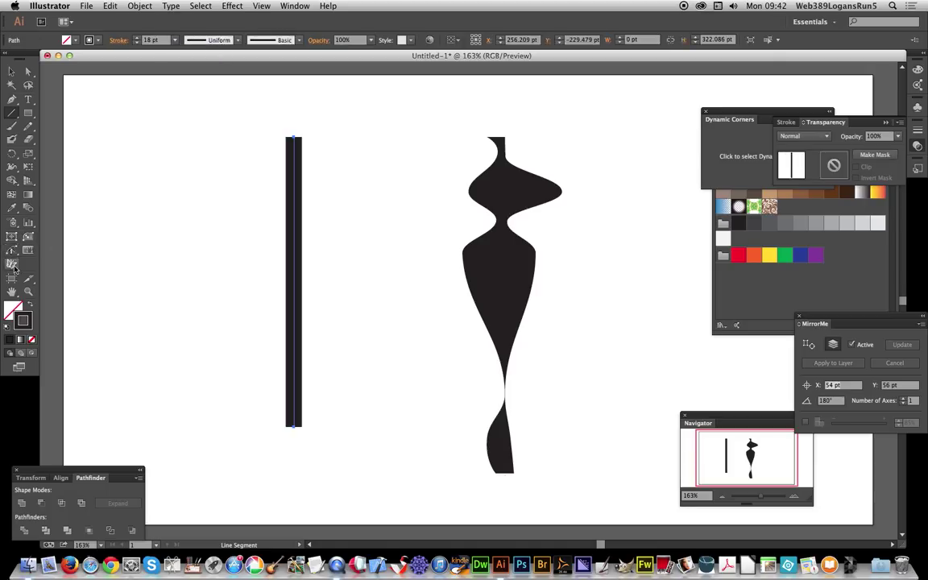
{"action": "left_click", "coordinate": [11, 266]}
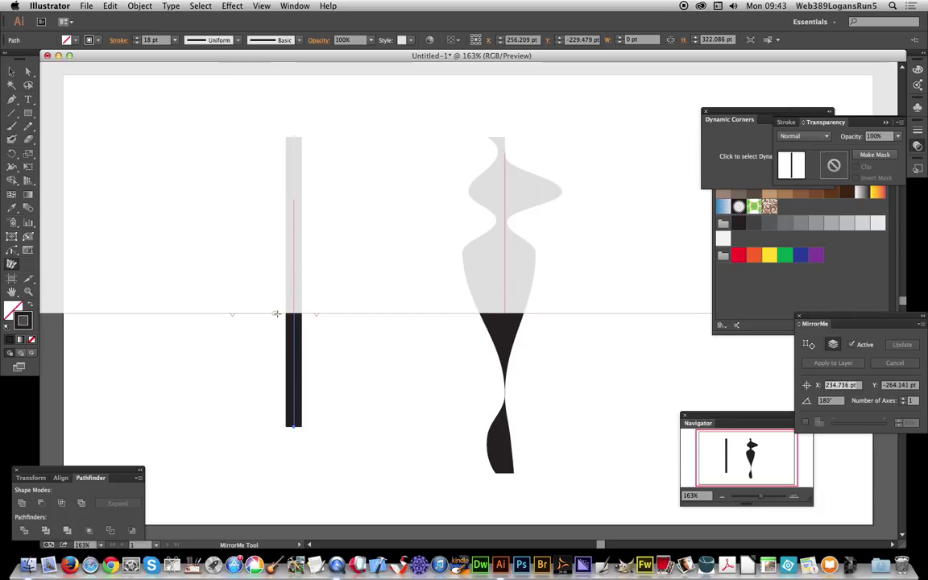
- Place a horizontal mirror axis at the bar's middle and apply it persistently to the layer
{"action": "left_click", "coordinate": [283, 293]}
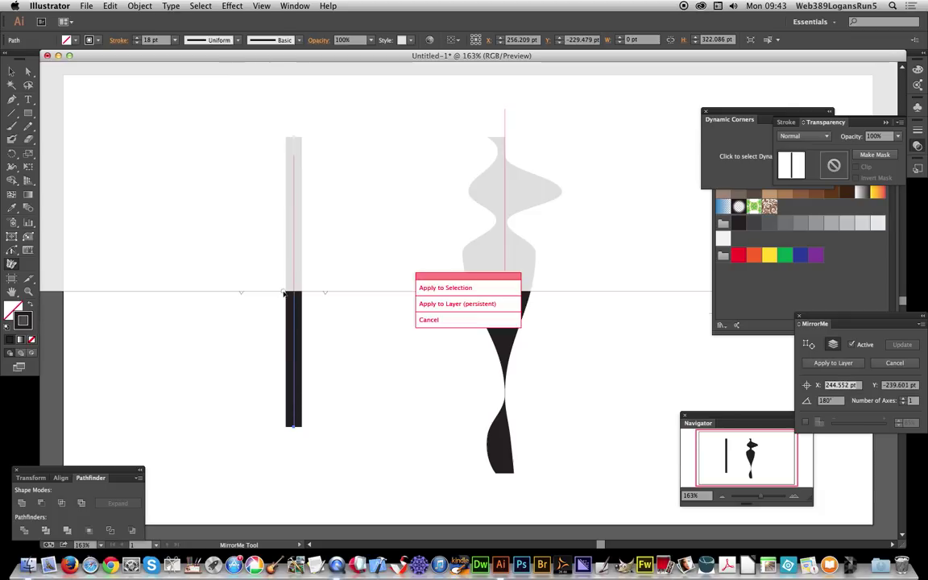
{"action": "left_click", "coordinate": [445, 288]}
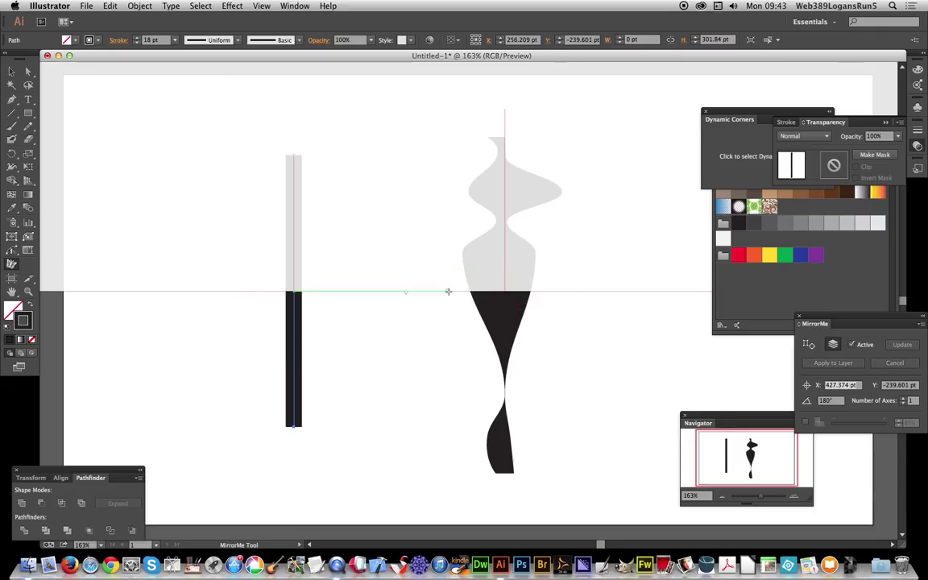
{"action": "left_click", "coordinate": [294, 305]}
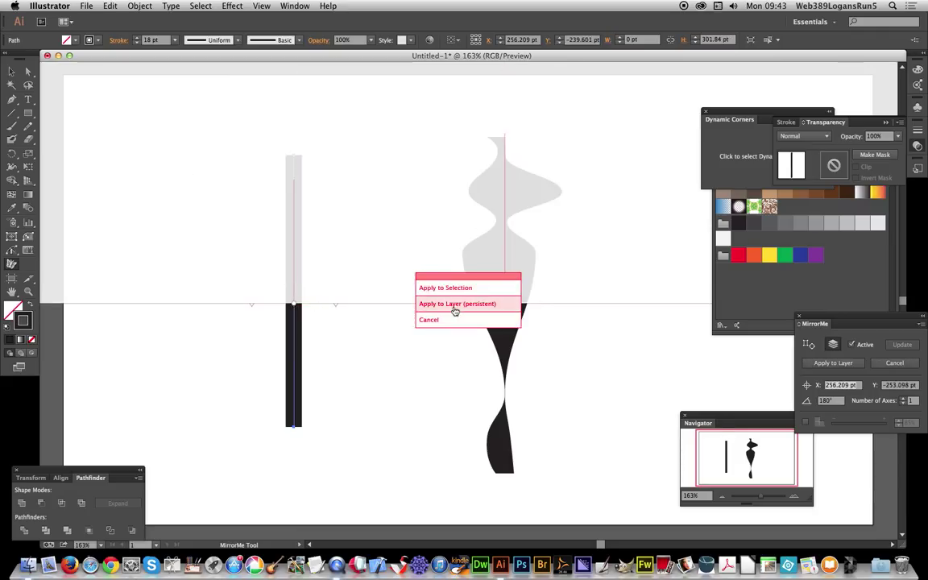
{"action": "left_click", "coordinate": [453, 305]}
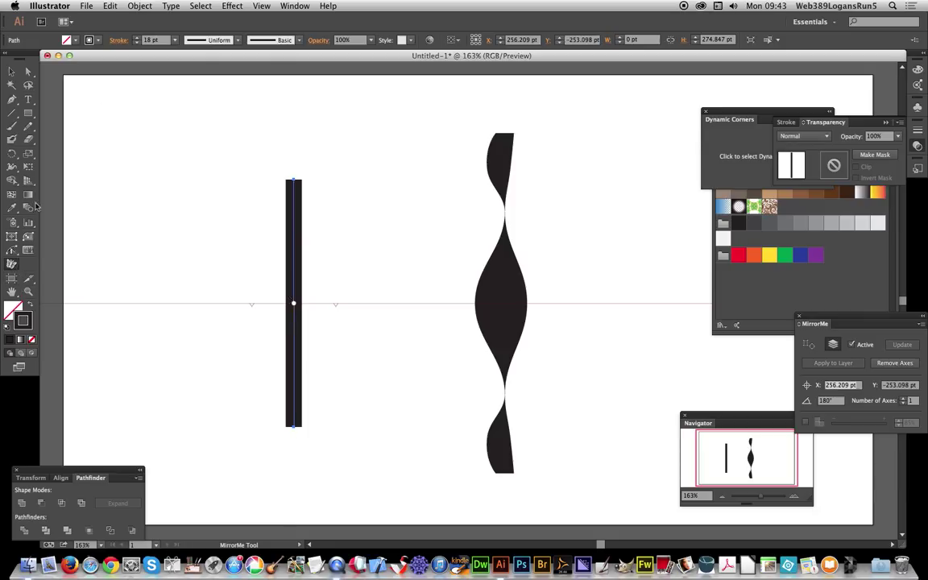
- With the Width tool, bulge the bar outward and pinch a waist and bottom neck
{"action": "left_click", "coordinate": [12, 168]}
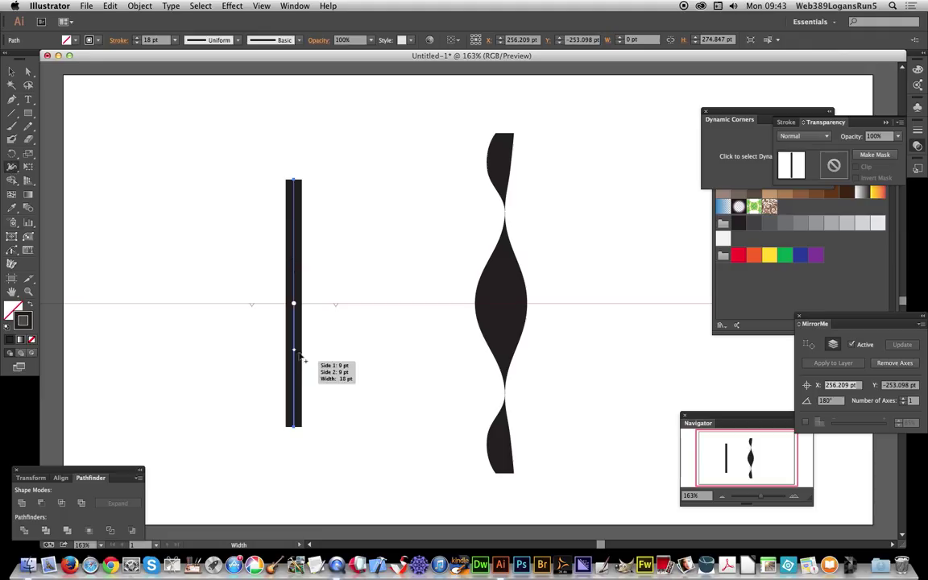
{"action": "left_click_drag", "start_coordinate": [294, 355], "coordinate": [323, 358]}
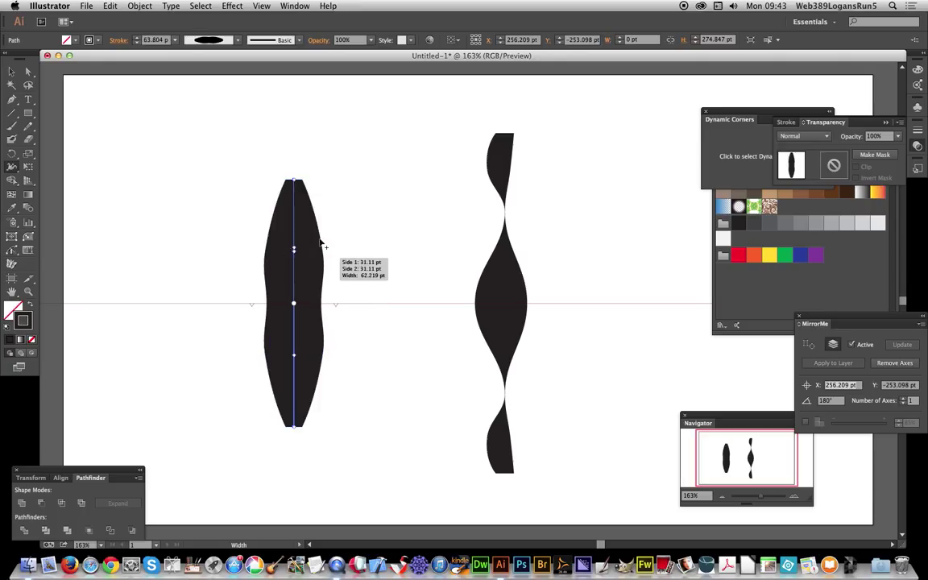
{"action": "left_click_drag", "start_coordinate": [295, 379], "coordinate": [291, 379]}
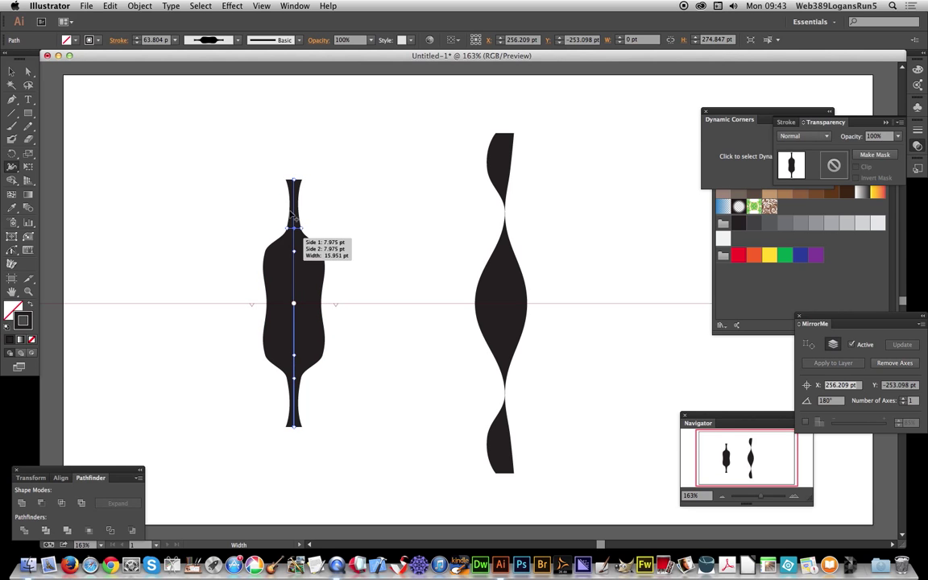
{"action": "mouse_move", "coordinate": [294, 337]}
{"action": "left_mouse_down"}
{"action": "mouse_move", "coordinate": [305, 332]}
{"action": "mouse_move", "coordinate": [297, 337]}
{"action": "mouse_move", "coordinate": [297, 322]}
{"action": "left_mouse_up"}
{"action": "left_click_drag", "start_coordinate": [297, 384], "coordinate": [307, 398]}
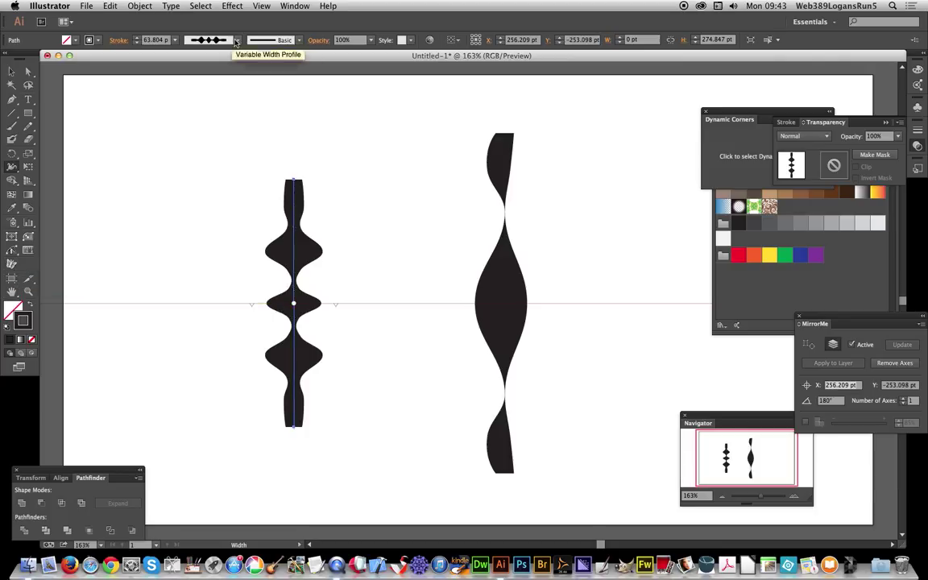
- Add the three-lobed wavy width to the profile list as Width Profile6 and verify it appears
{"action": "left_click", "coordinate": [209, 39]}
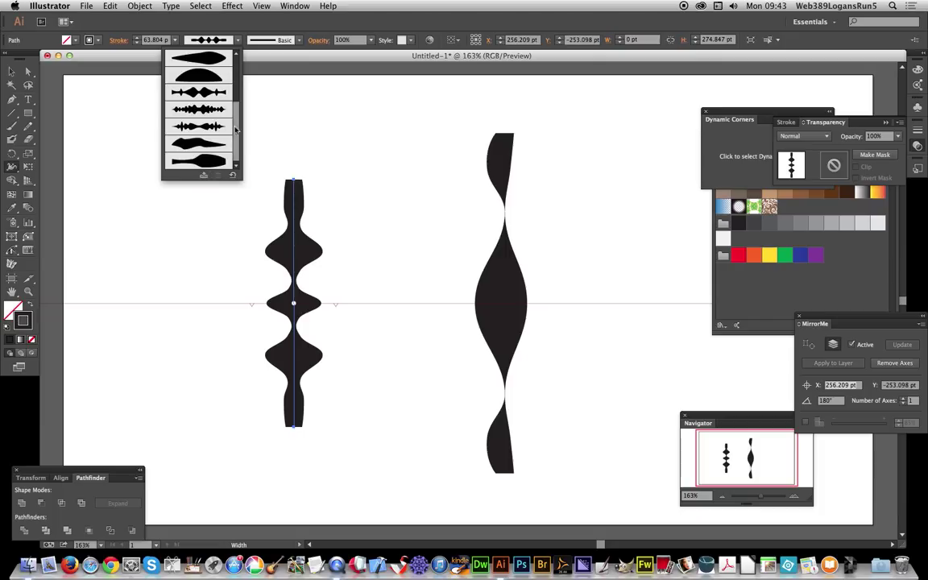
{"action": "left_click", "coordinate": [204, 178]}
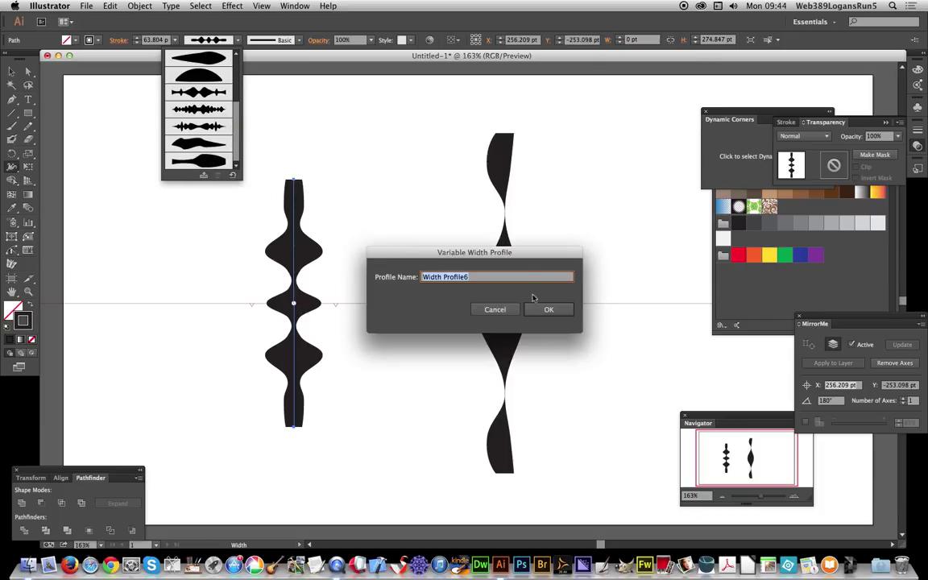
{"action": "left_click", "coordinate": [549, 311]}
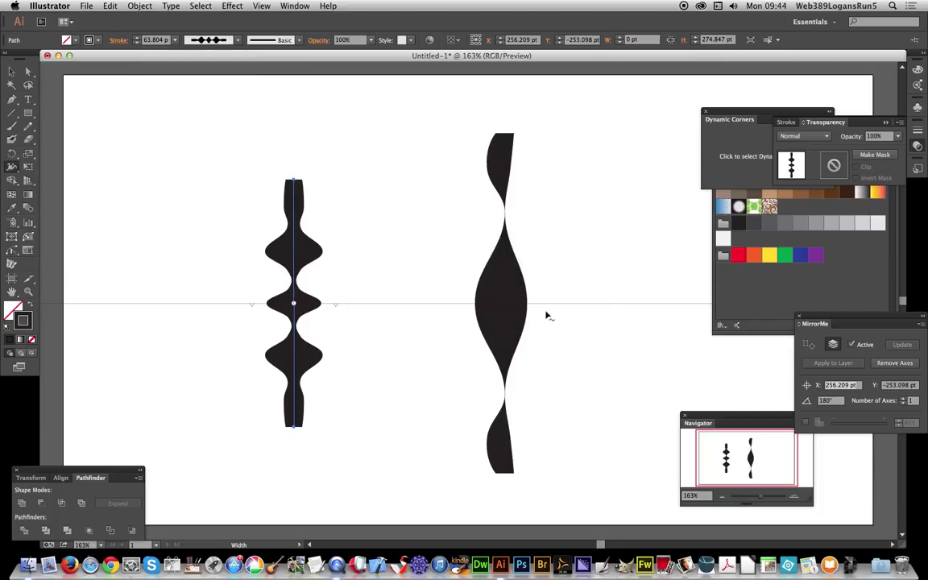
{"action": "left_click", "coordinate": [206, 41]}
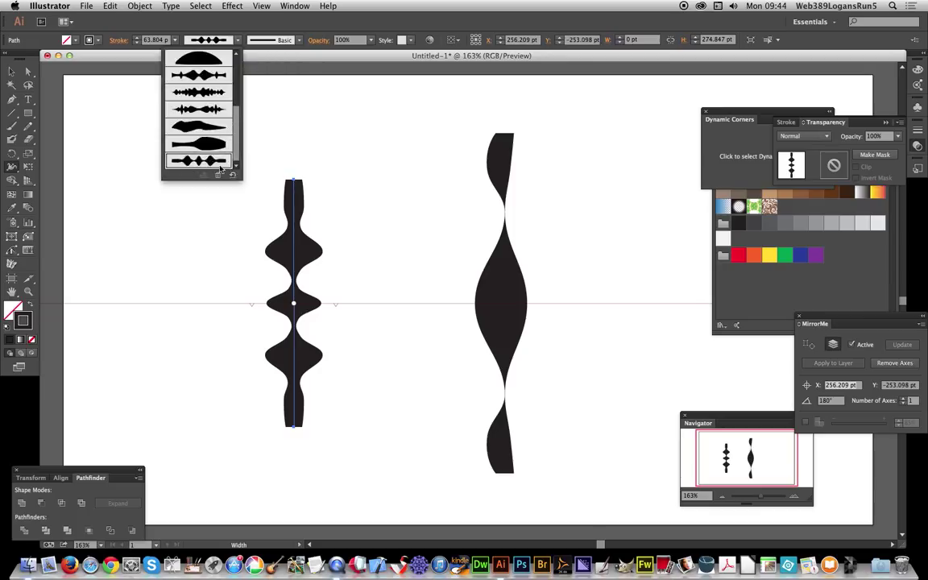